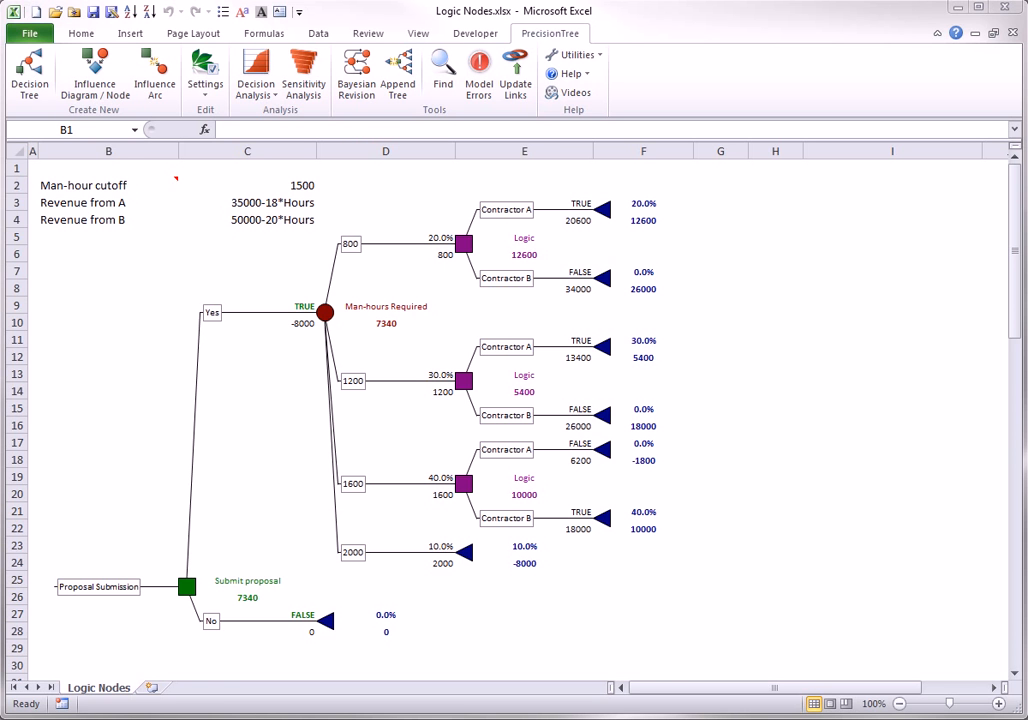
Review the available node types in the settings of the Submit proposal decision node.
click(187, 587)
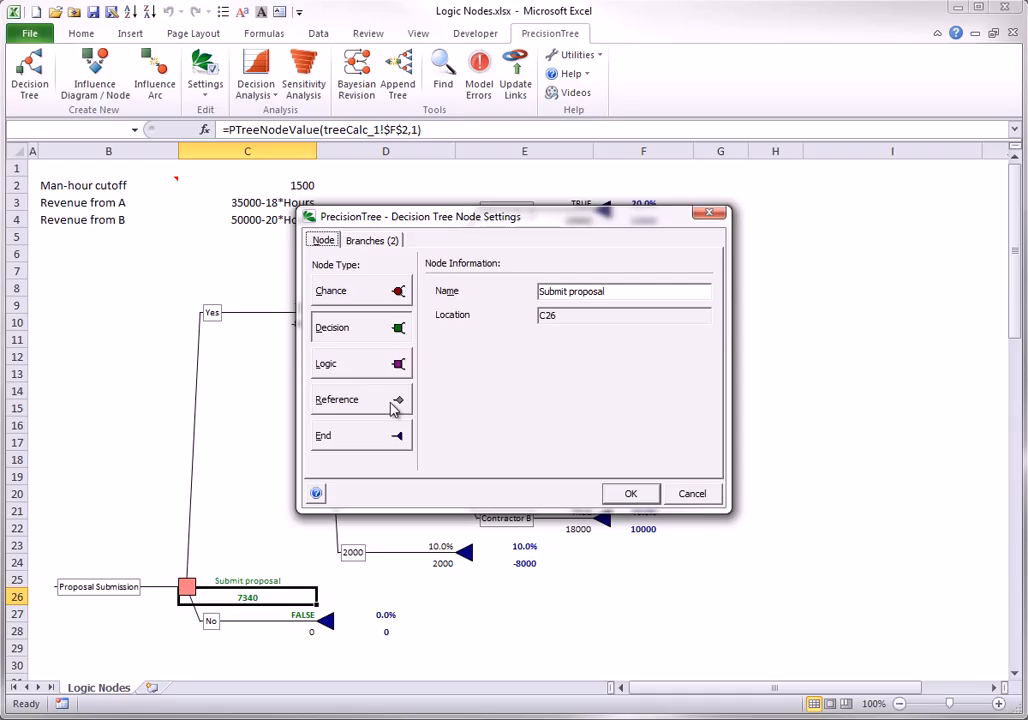
click(630, 493)
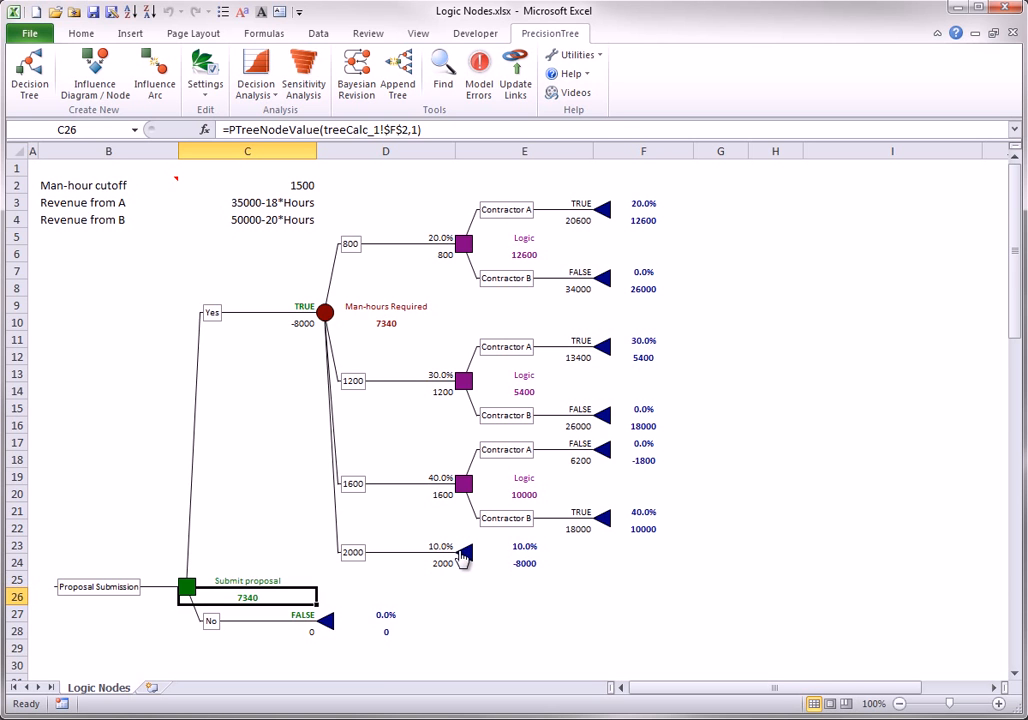
Convert the end node of the 2000 man-hours branch into a logic node with branches named Contractor A and Contractor B.
click(462, 556)
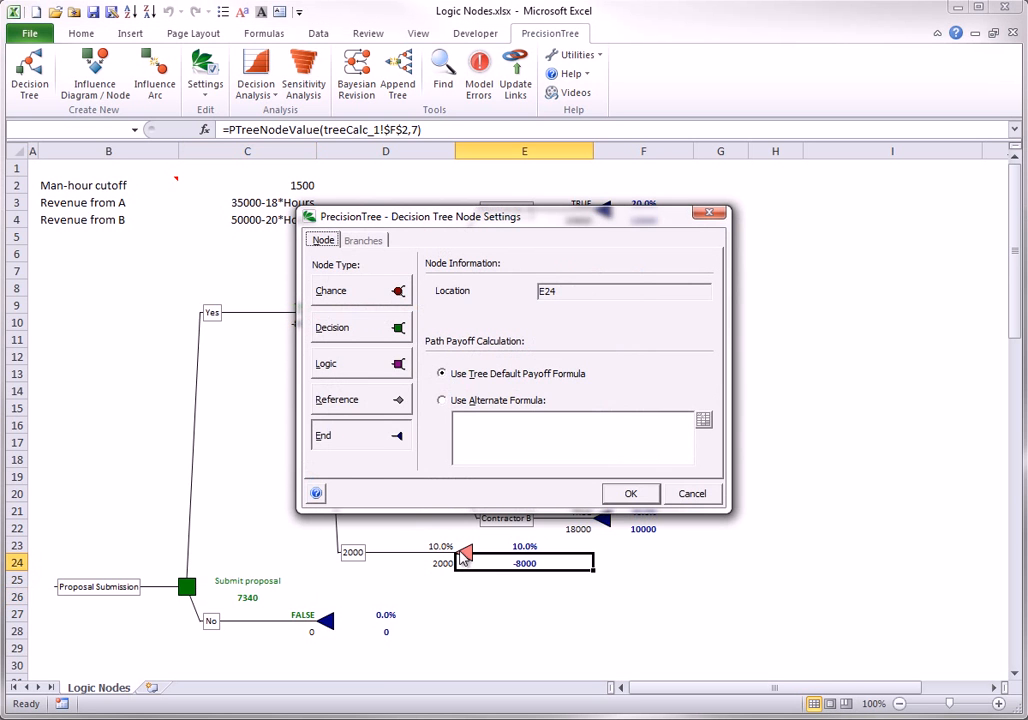
click(360, 365)
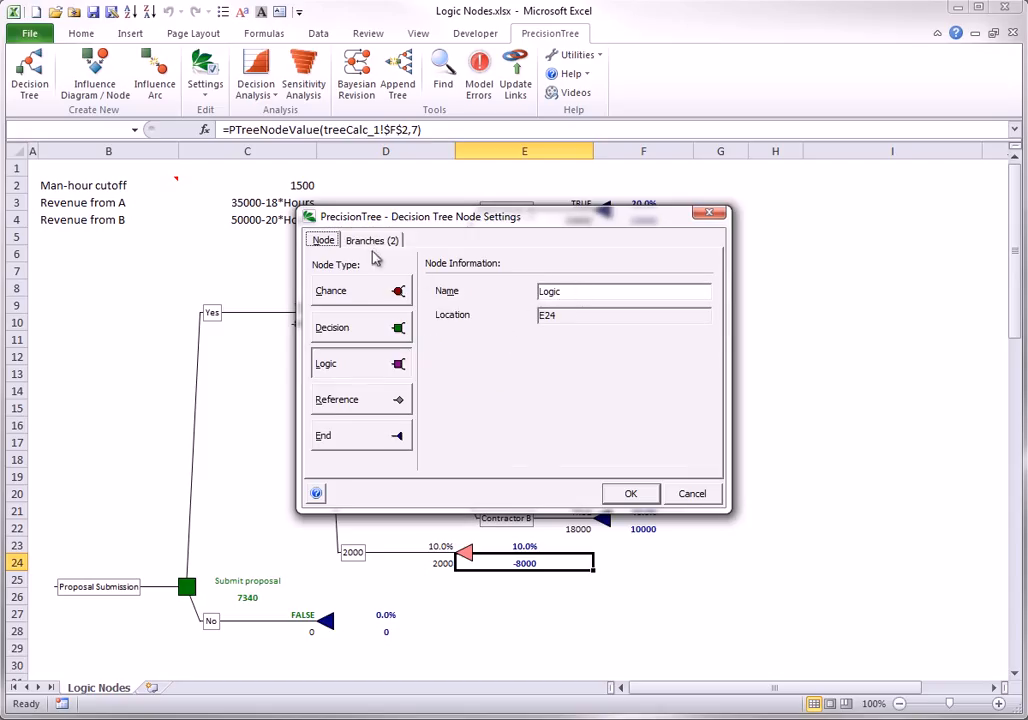
click(362, 241)
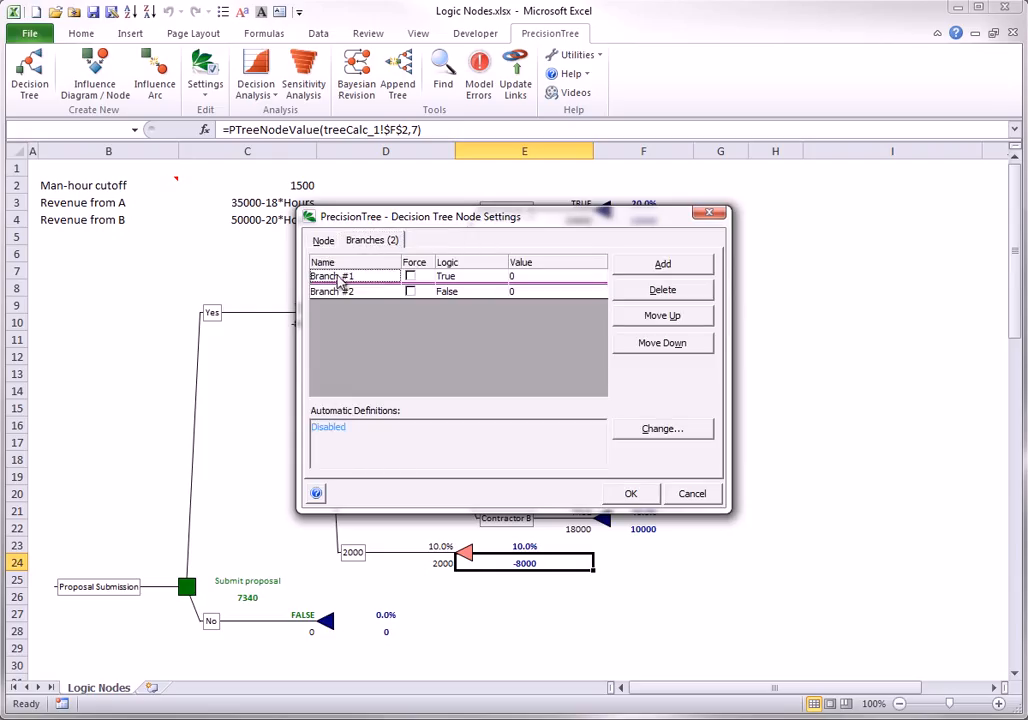
text(Cont)
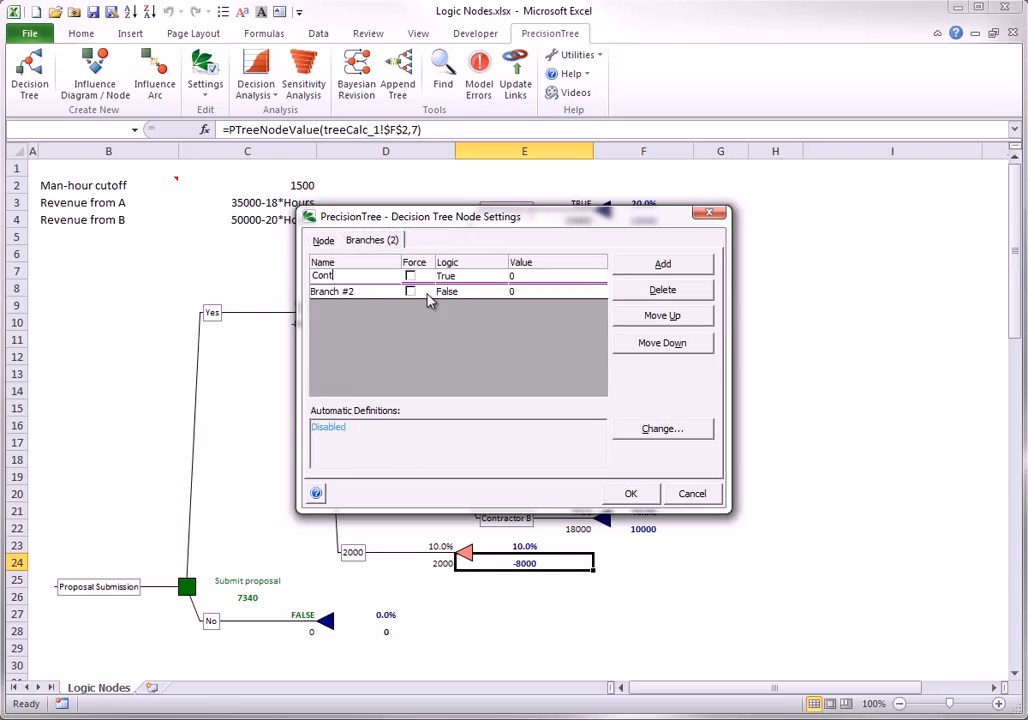
text(ractor A)
click(325, 290)
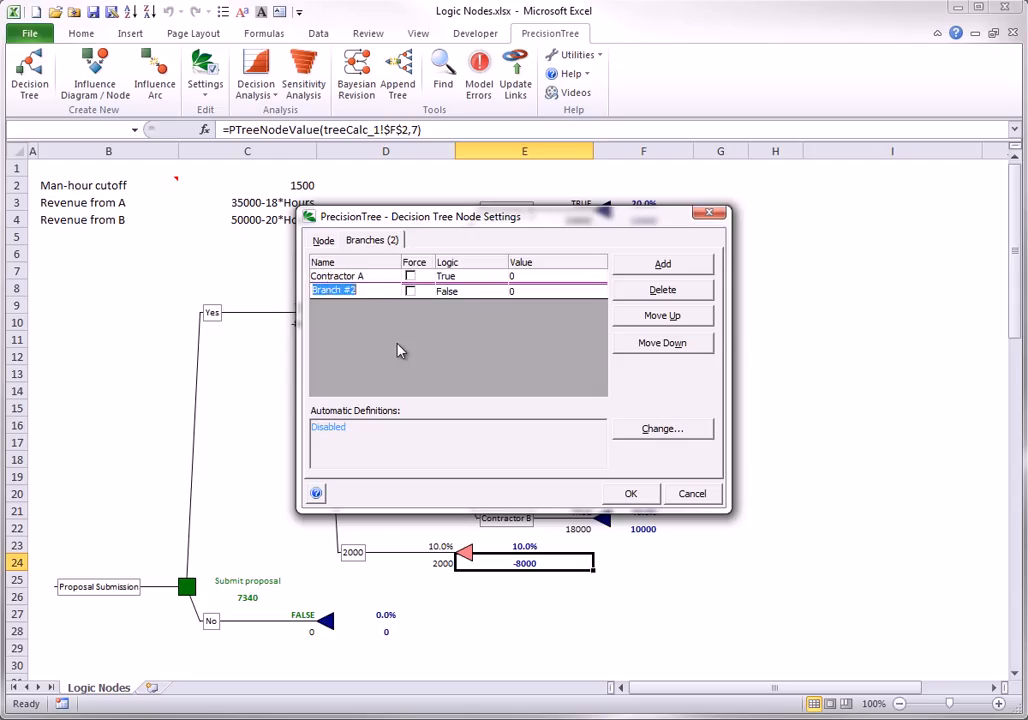
text(Contractor B)
click(630, 495)
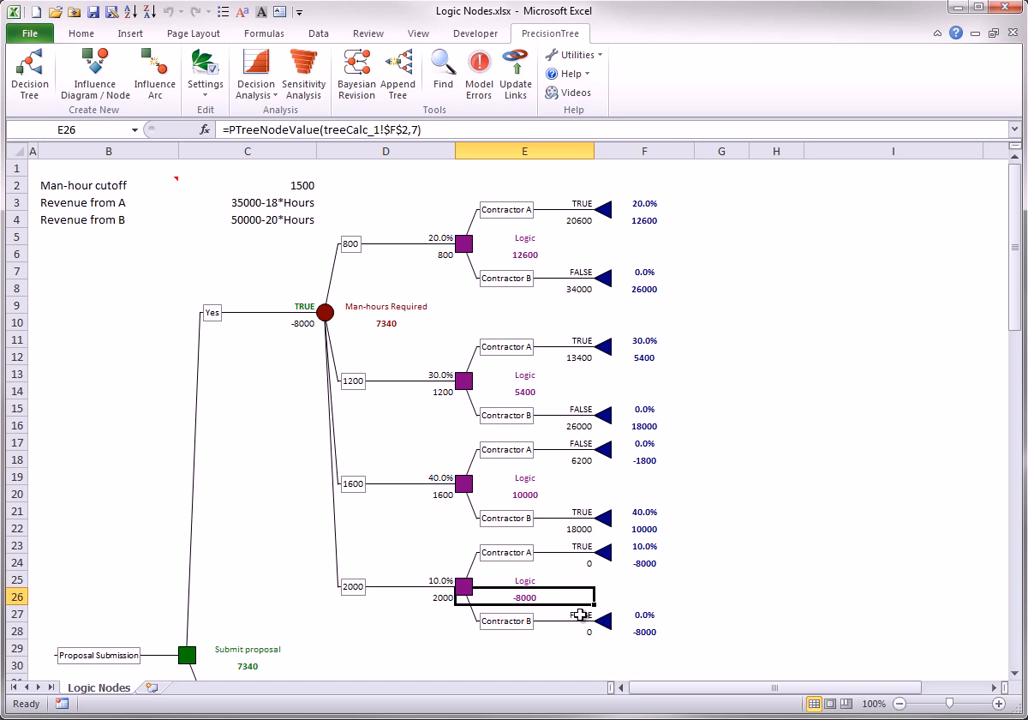
Set the new logic node's branch conditions to =D26<=C2 for Contractor A and =D26>C2 for Contractor B.
right_click(463, 589)
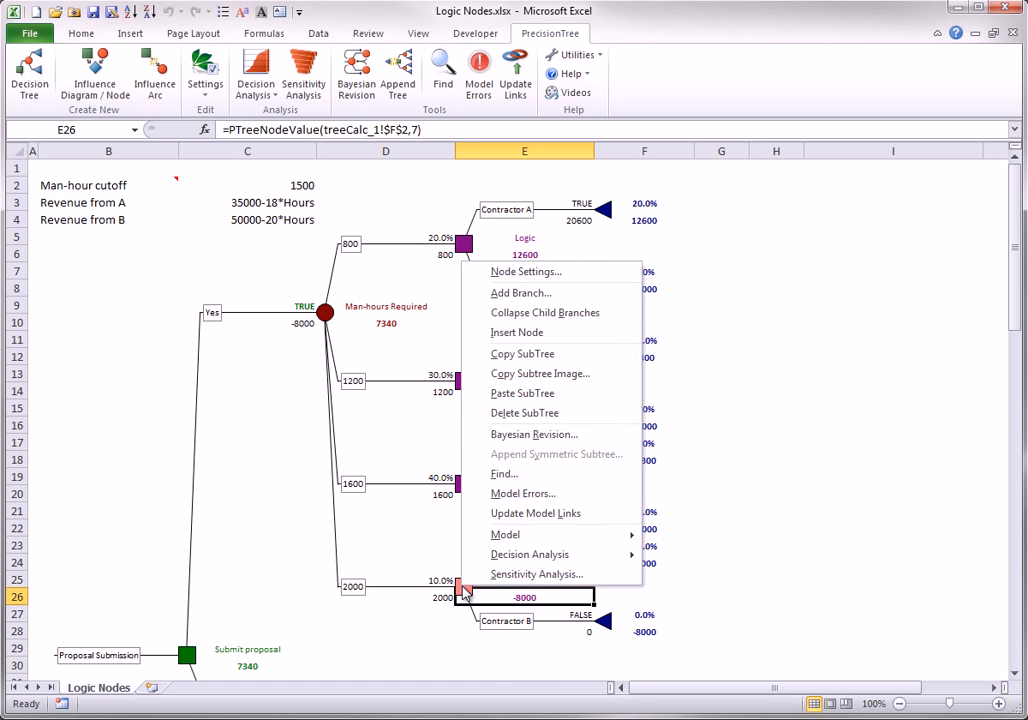
click(525, 272)
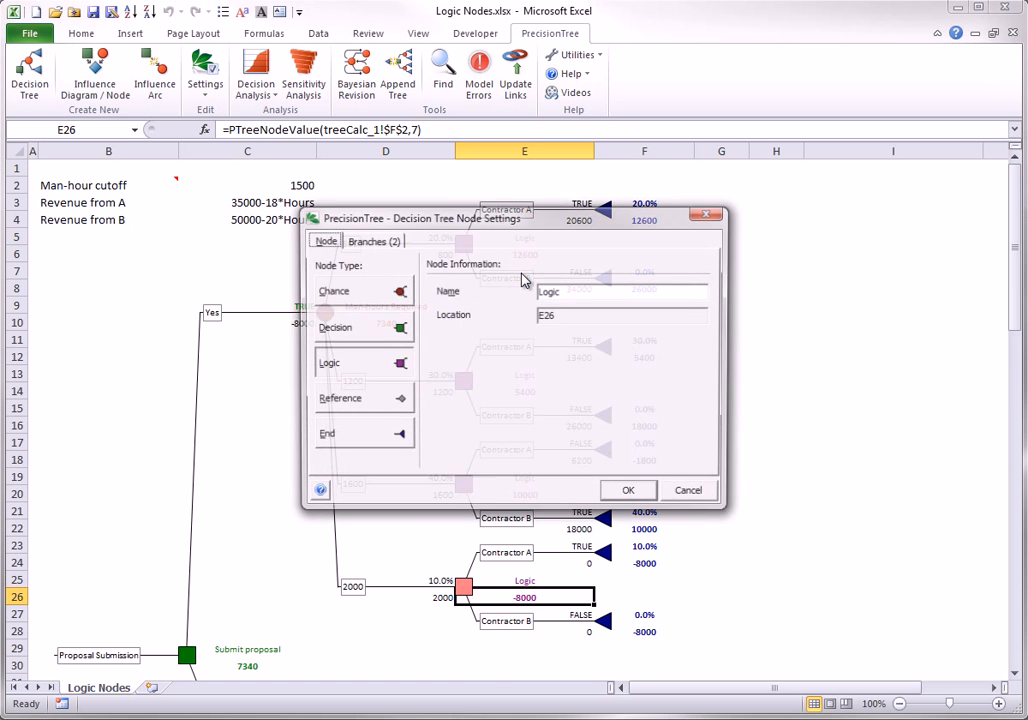
click(393, 243)
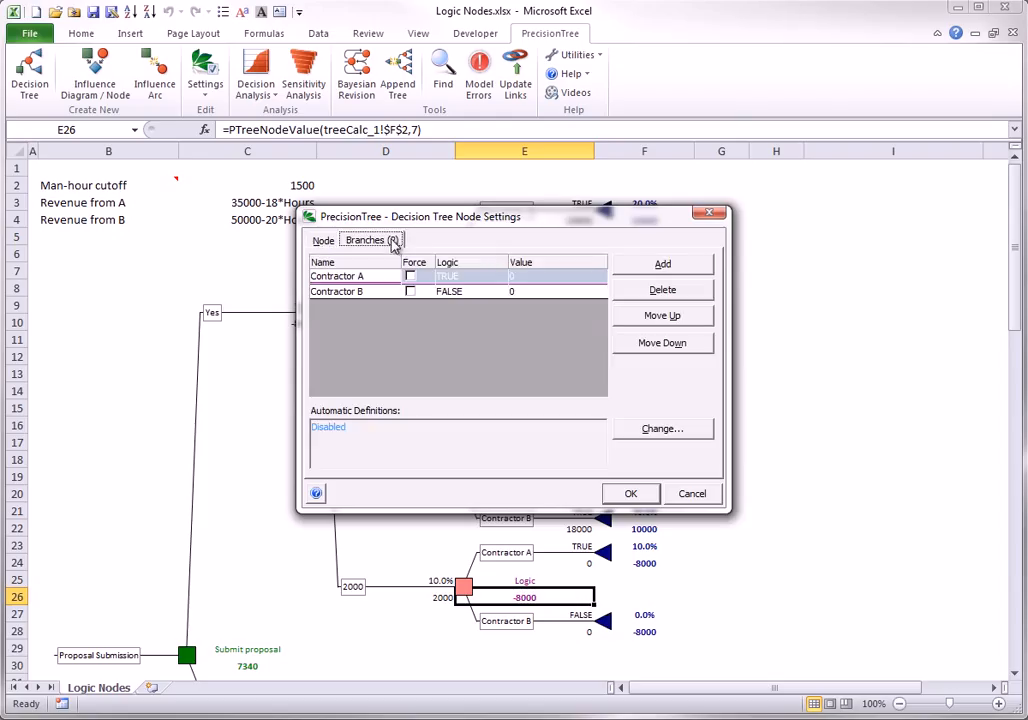
click(449, 283)
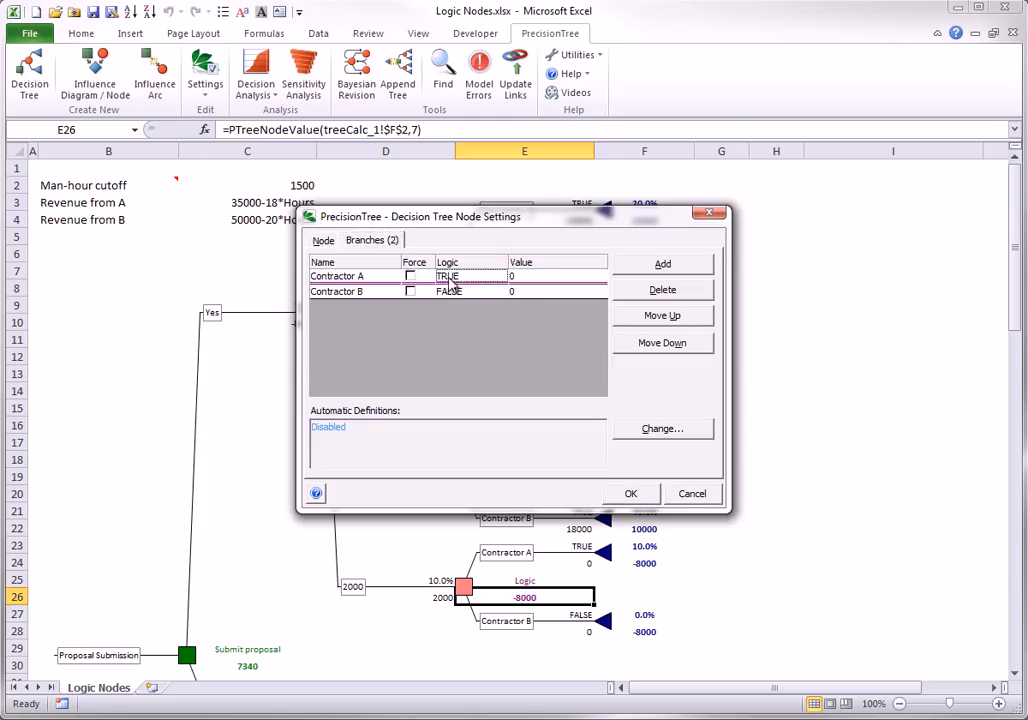
text(=)
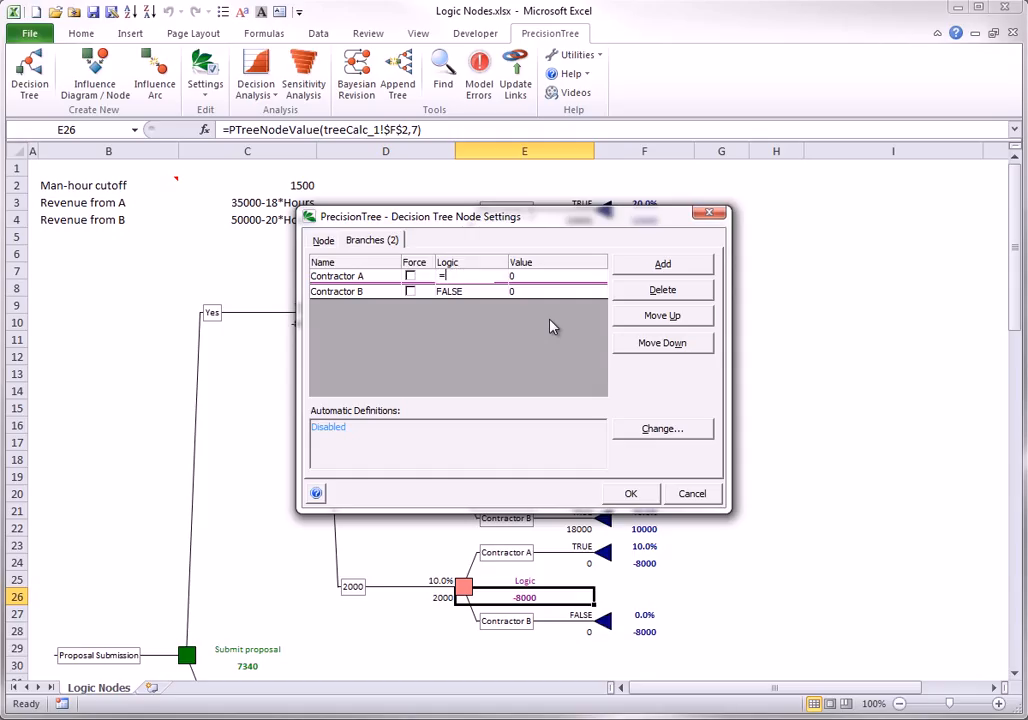
text(D26<=C2)
click(456, 293)
Set the branch values to =35000-18*D26 for Contractor A and =50000-20*D26 for Contractor B, and apply the node settings.
click(533, 276)
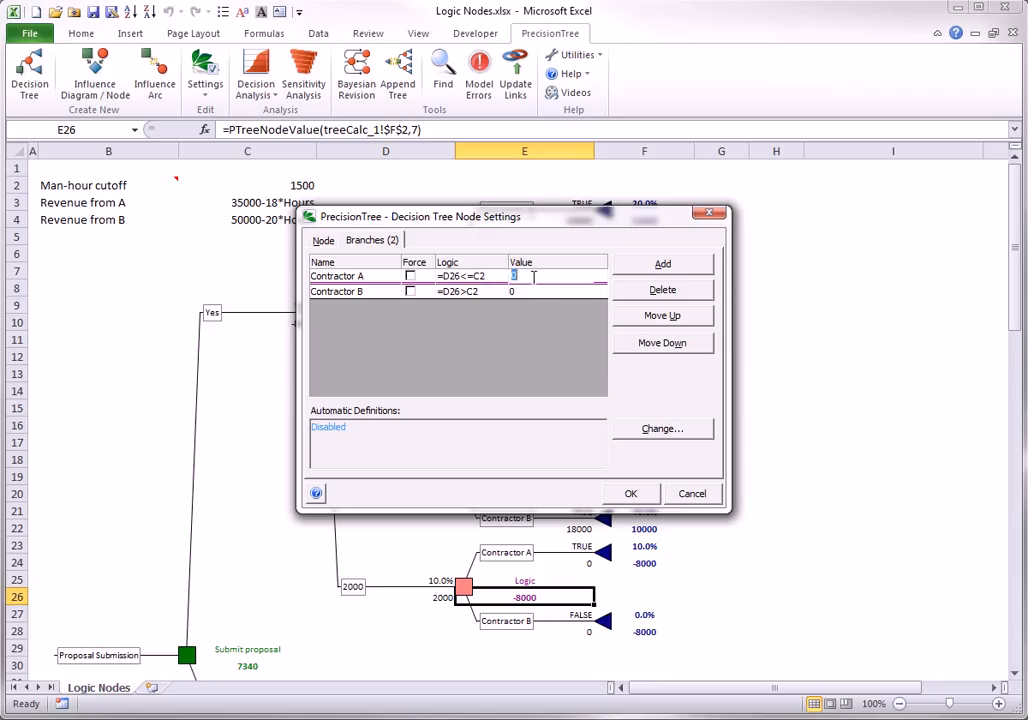
text(=35000-18*D26)
click(524, 292)
text(=50000)
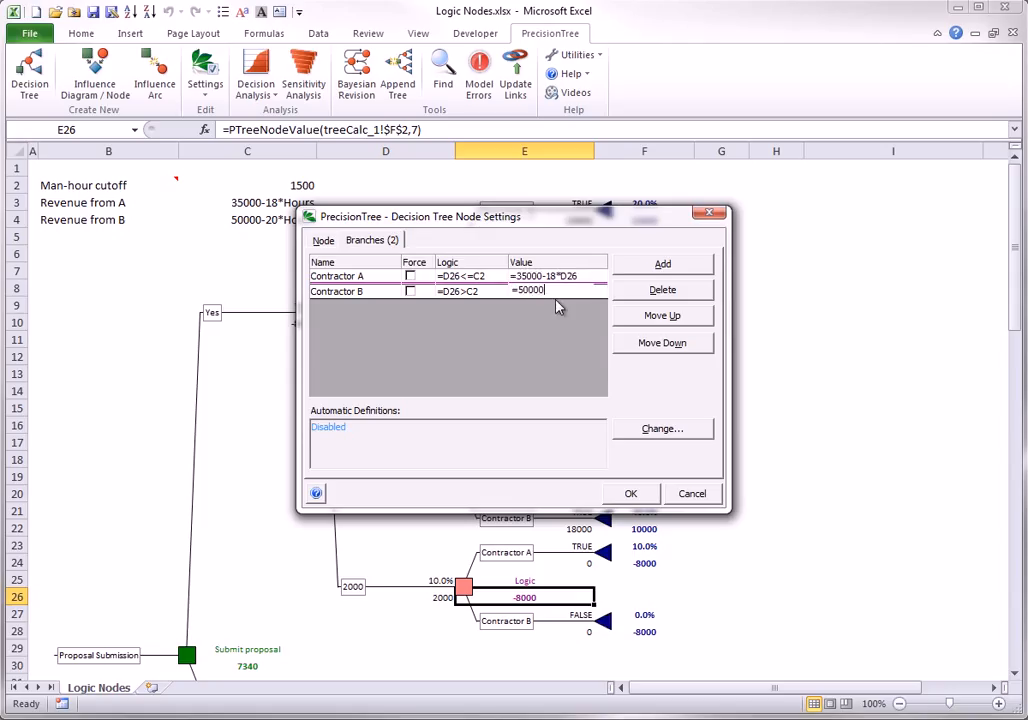
text(-20*D26)
click(631, 495)
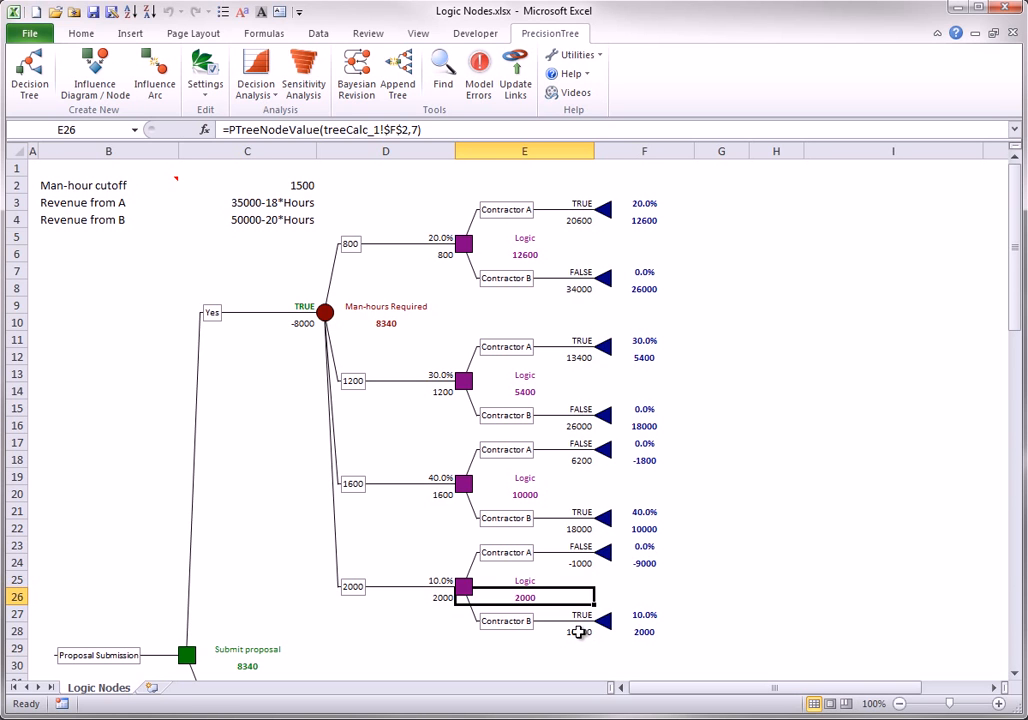
Inspect the value formula in cell E28 under the 2000 man-hours Contractor B branch.
click(552, 628)
double_click(552, 628)
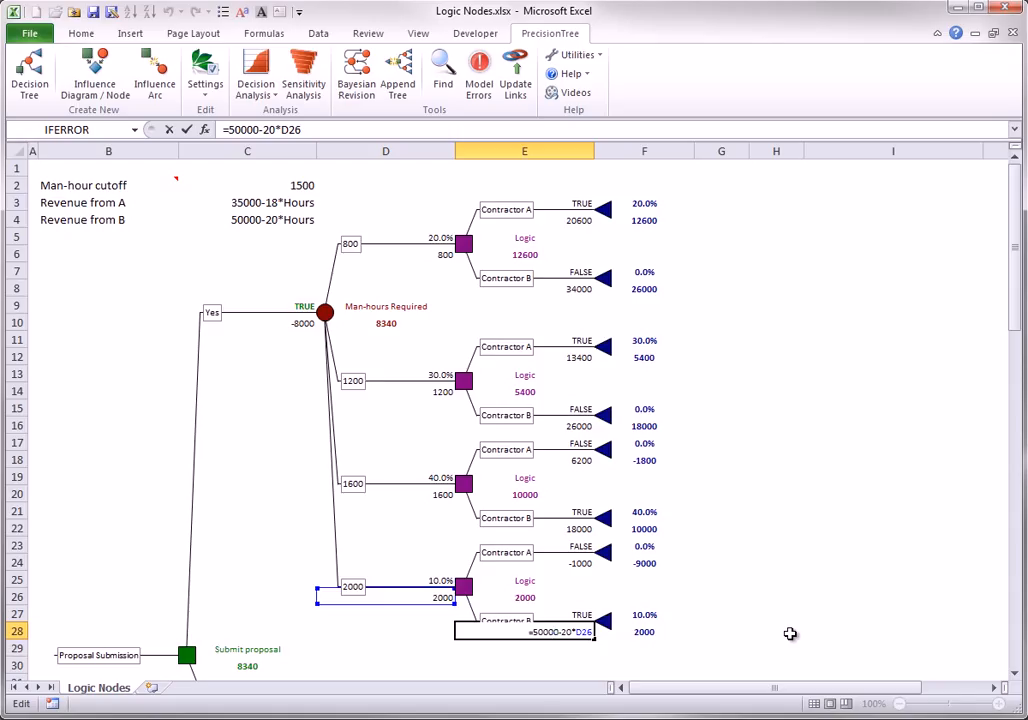
key(ctrl+Return)
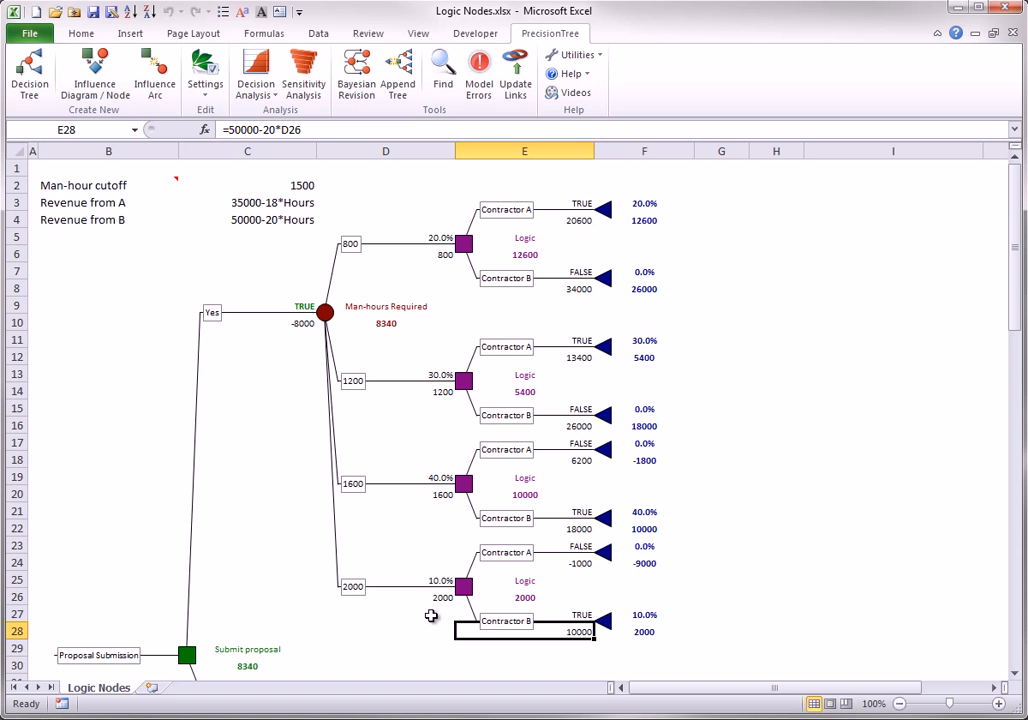
Examine the default payoff formula in the Proposal Submission model's calculation settings, leaving the settings as they are.
click(101, 659)
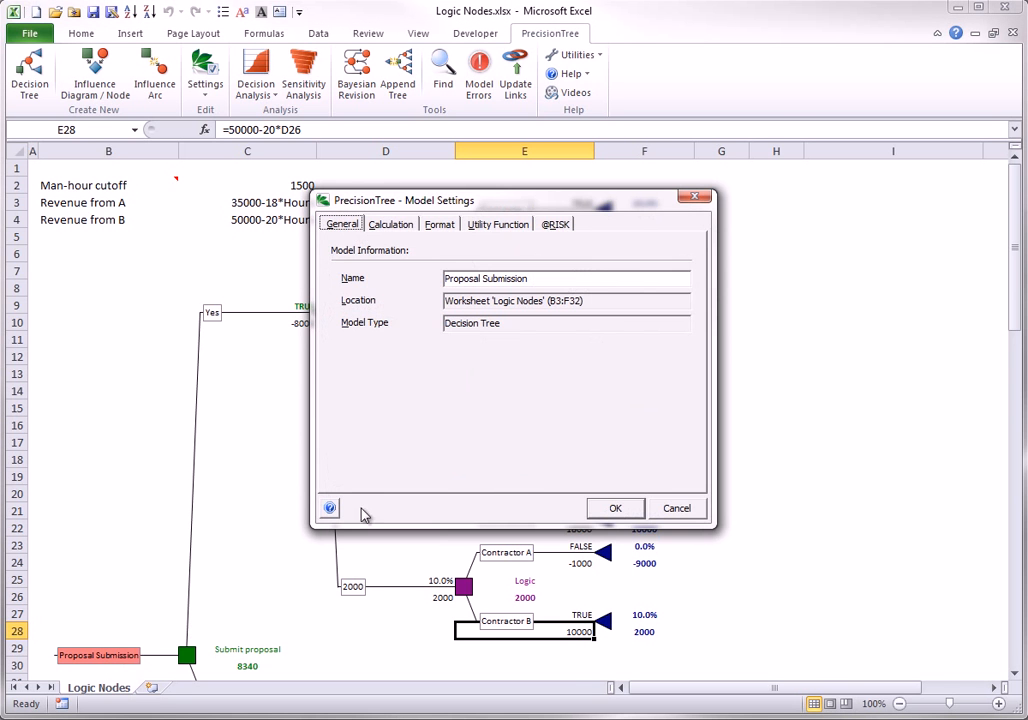
click(398, 226)
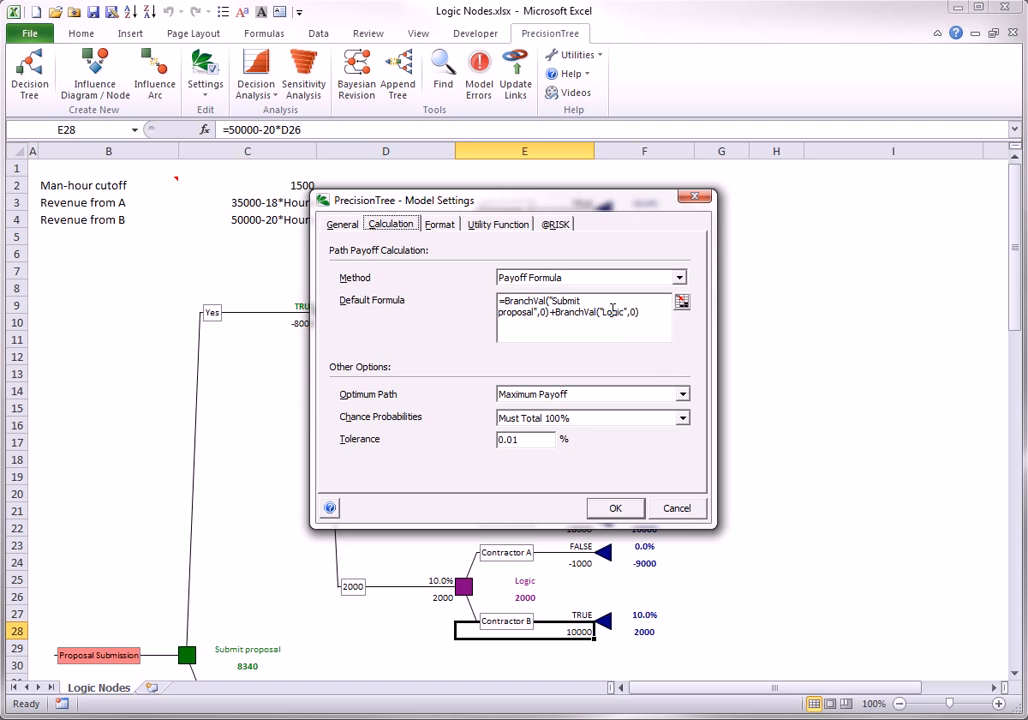
click(676, 510)
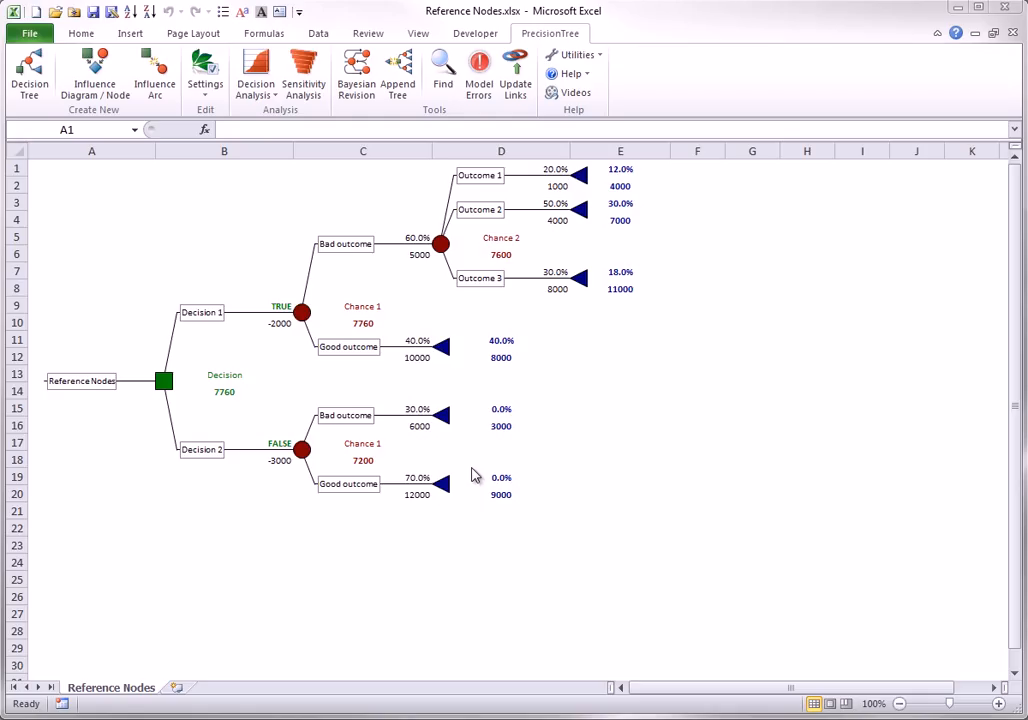
Convert the Good outcome end node under Decision 1 into a reference node pointing to Chance 2 (D6) of this tree.
click(441, 348)
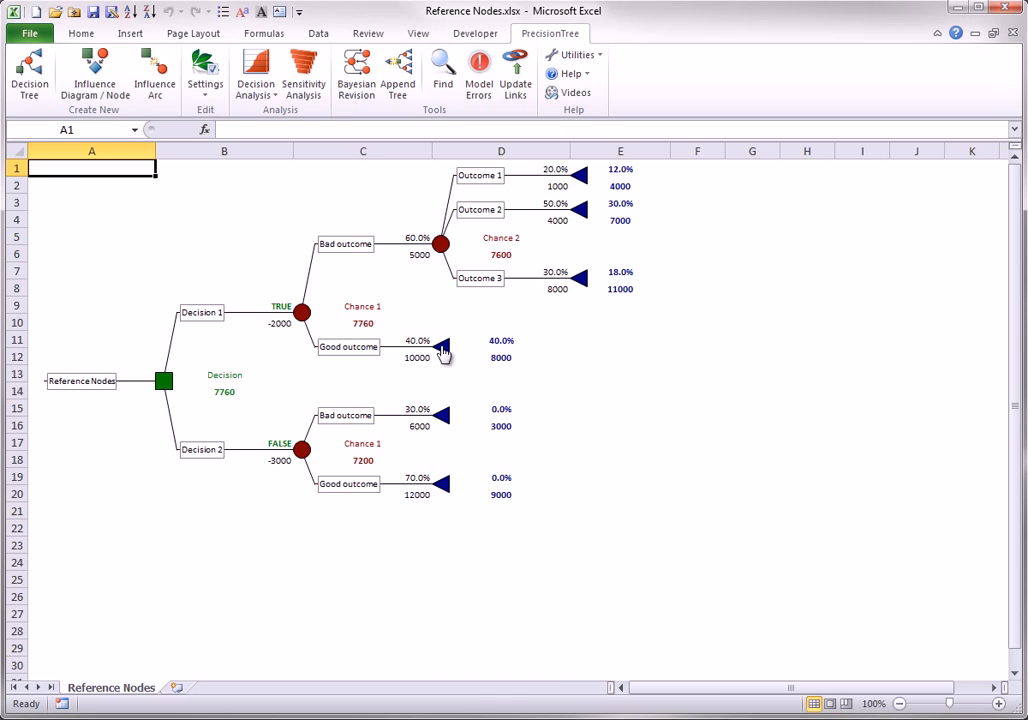
click(398, 399)
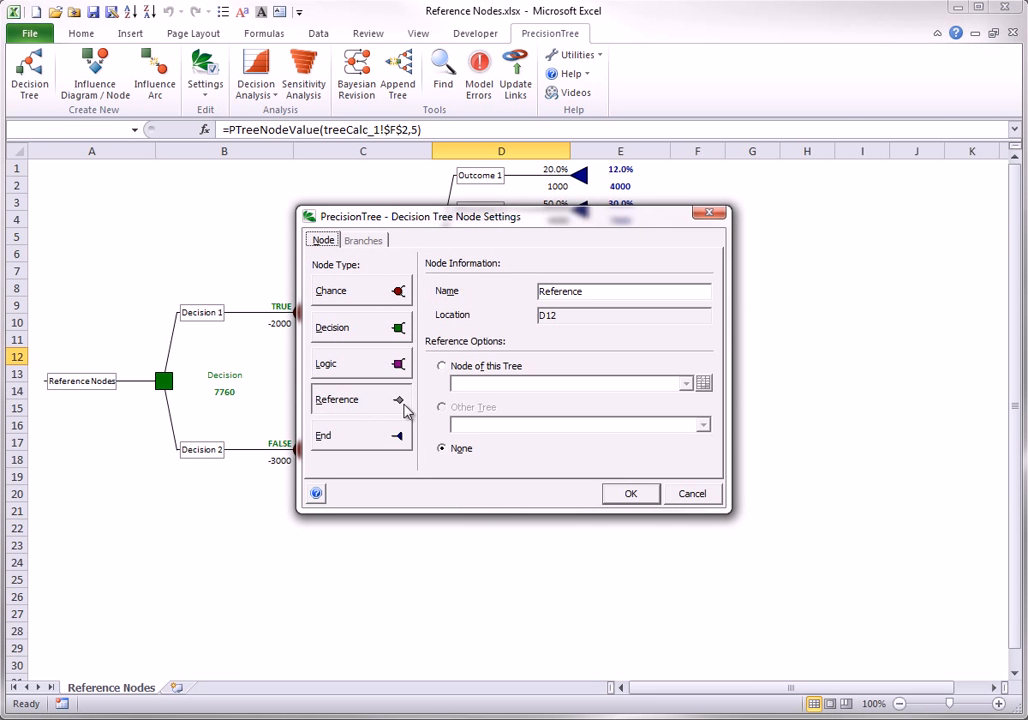
click(441, 368)
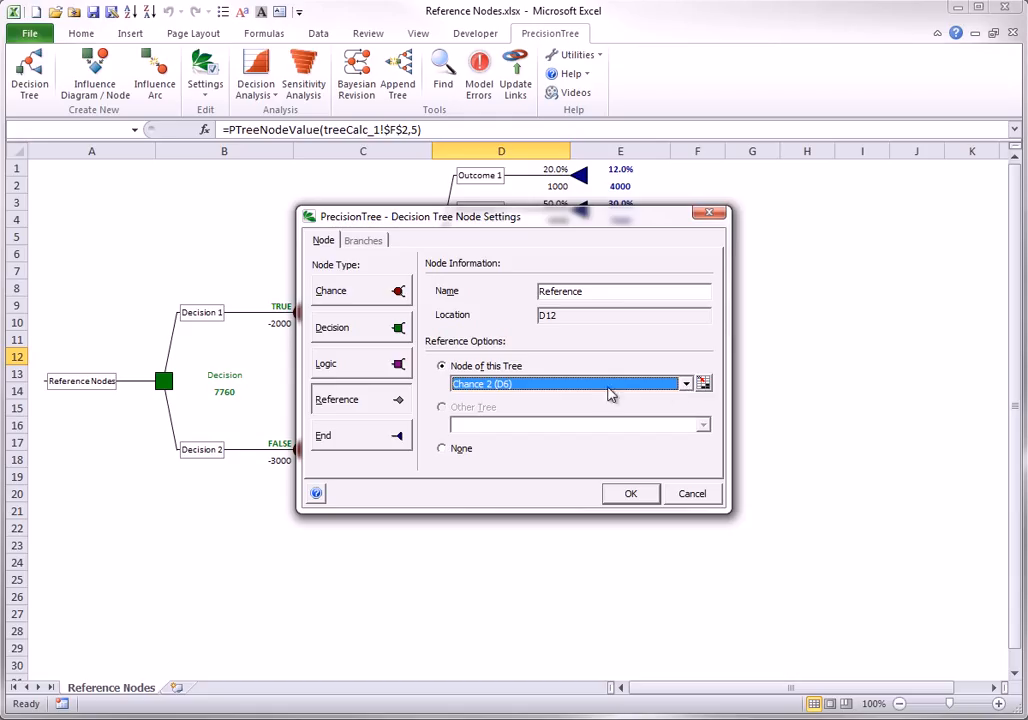
click(630, 495)
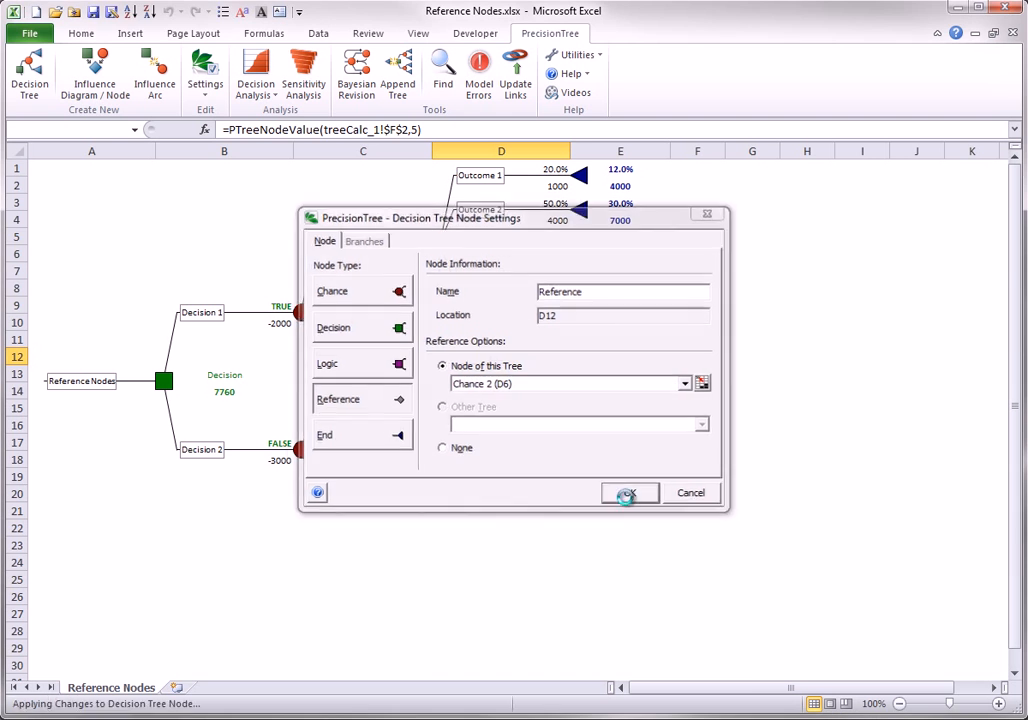
Convert the Bad outcome end node under Decision 2 into a reference node pointing to Chance 2 (D6) of this tree.
click(443, 418)
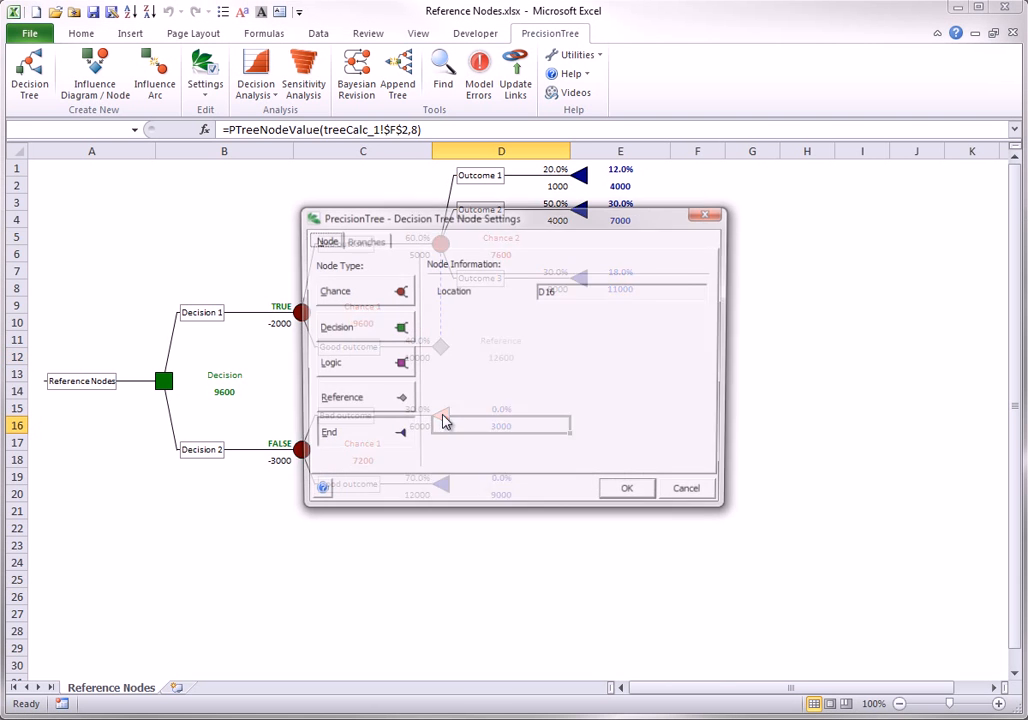
click(356, 400)
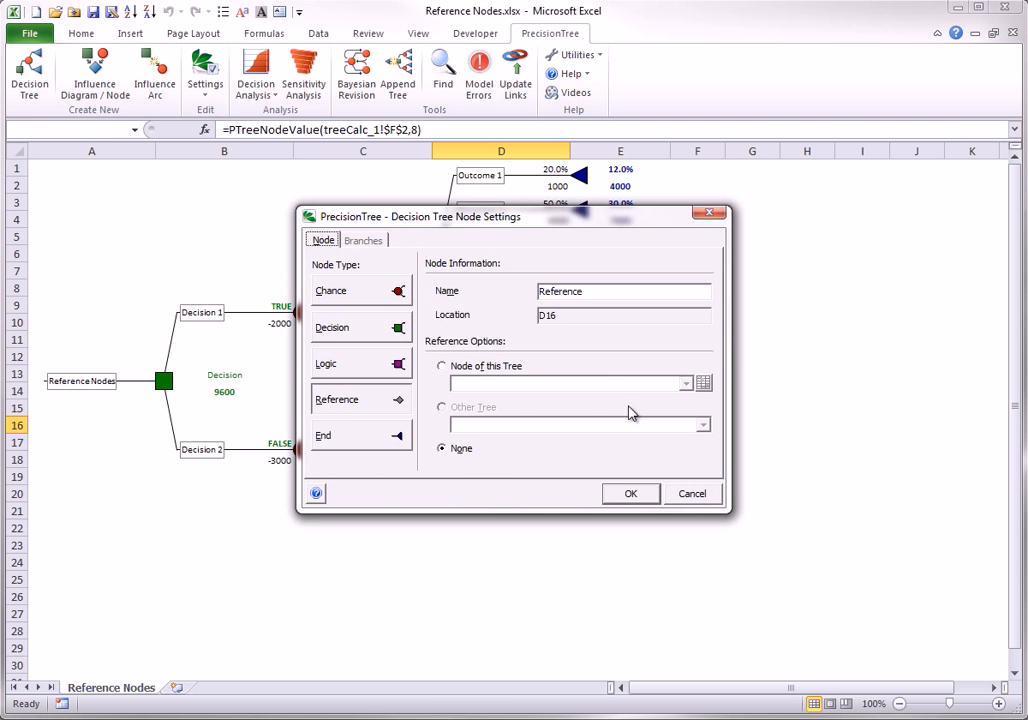
click(460, 367)
click(684, 388)
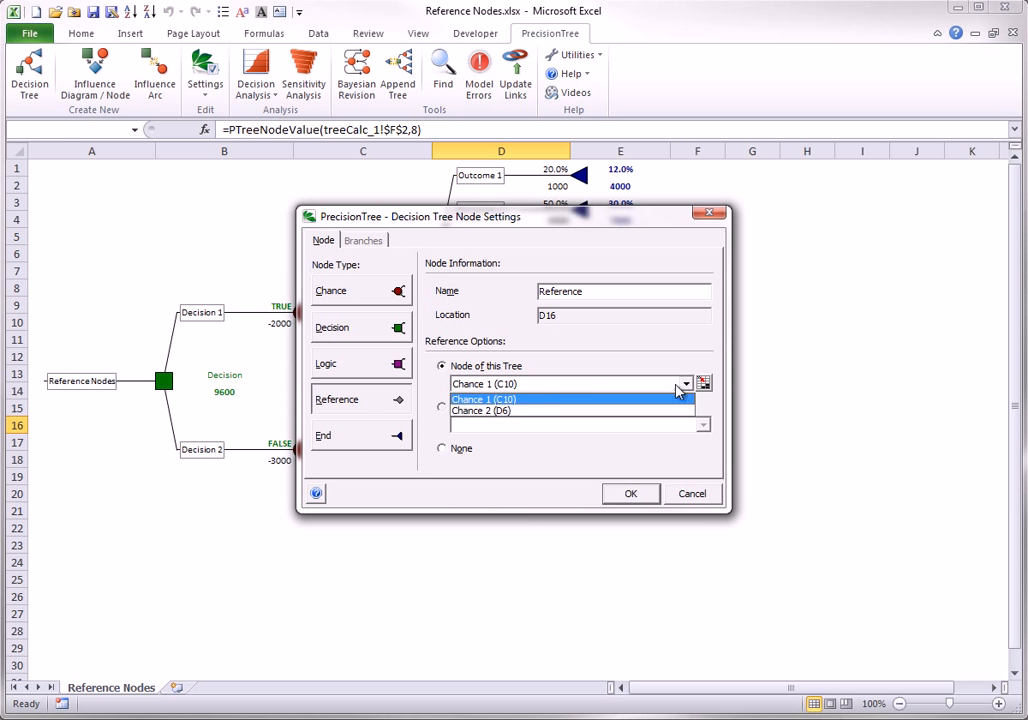
click(489, 417)
click(632, 494)
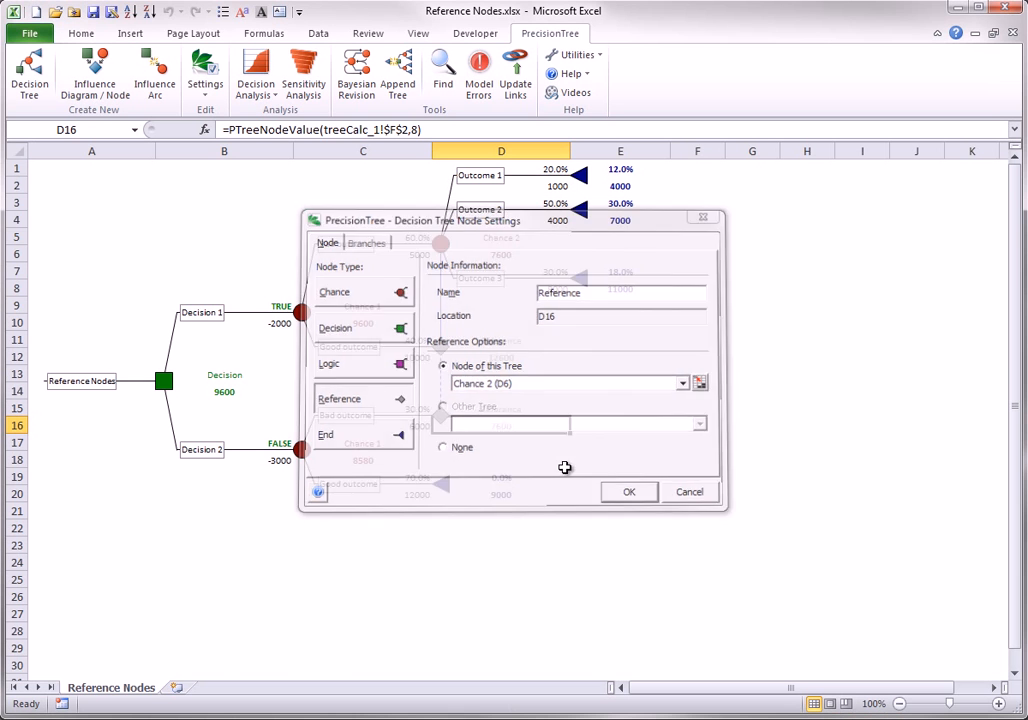
Convert the Good outcome end node under Decision 2 into a reference node pointing to Chance 2 (D6) of this tree.
click(447, 496)
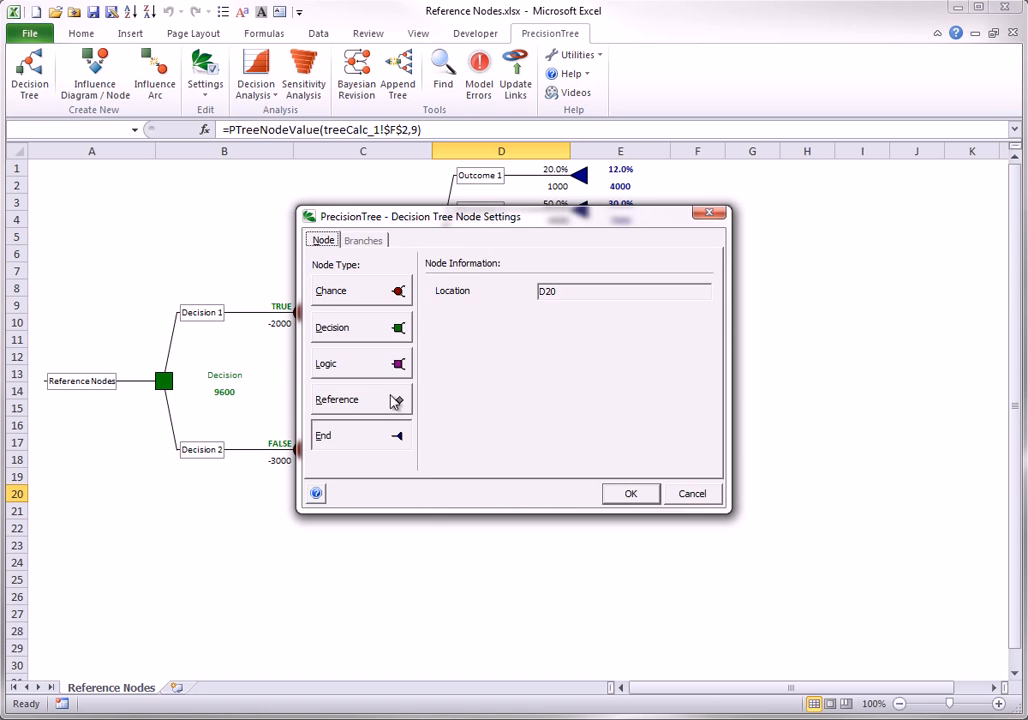
click(337, 399)
click(446, 368)
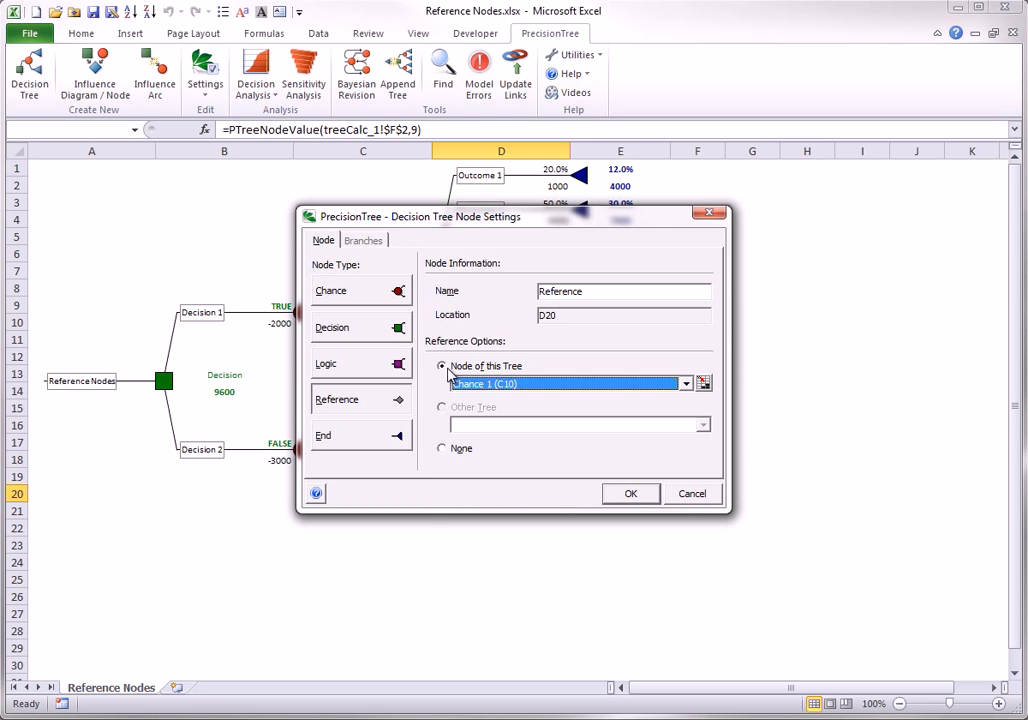
click(686, 385)
click(502, 416)
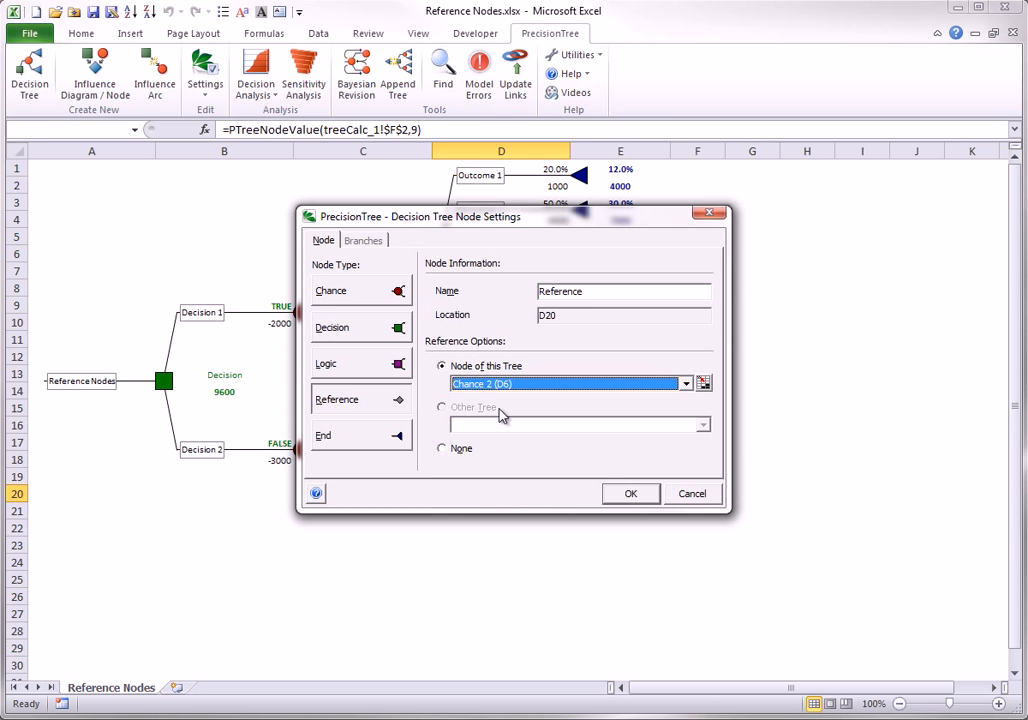
click(640, 495)
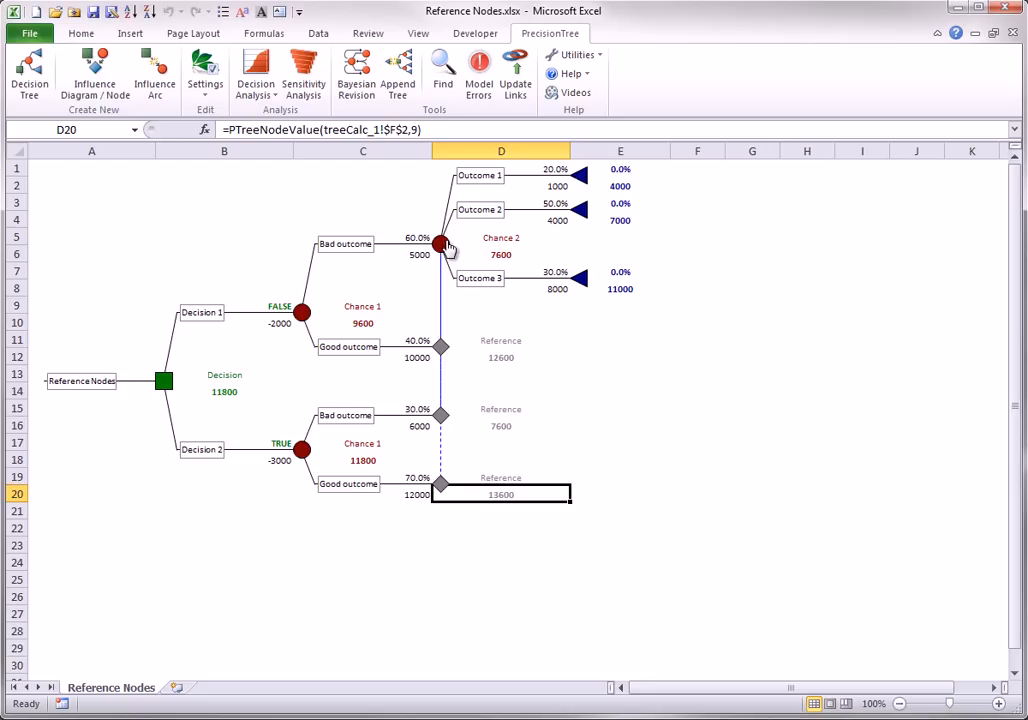
Change the Good outcome reference node under Decision 2 back to an end node.
click(441, 487)
click(475, 500)
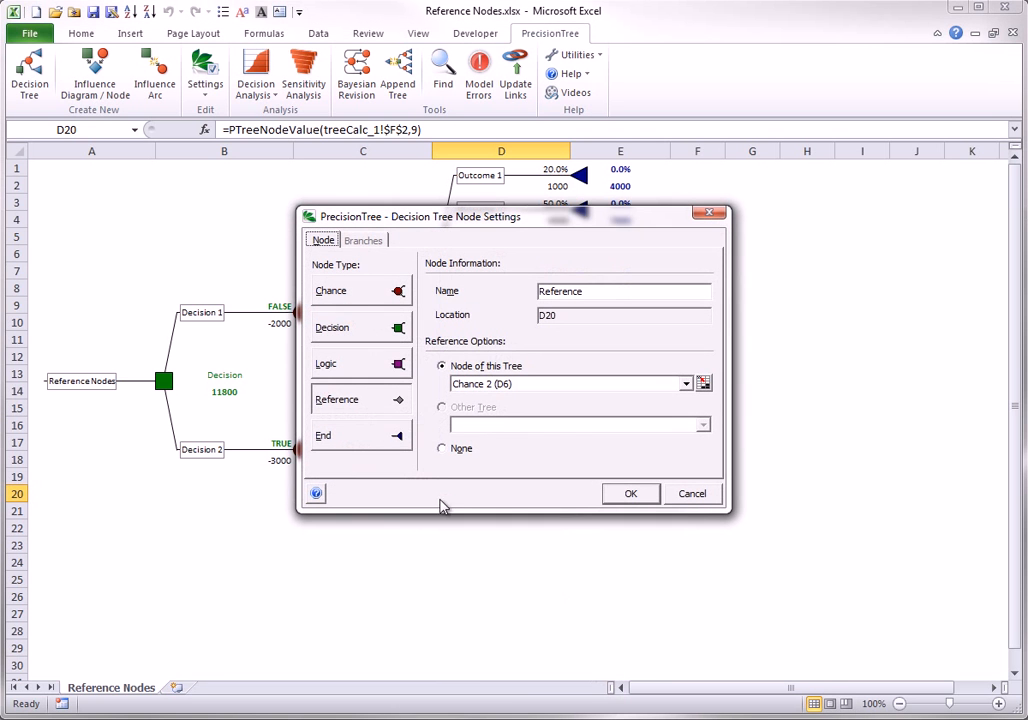
click(362, 436)
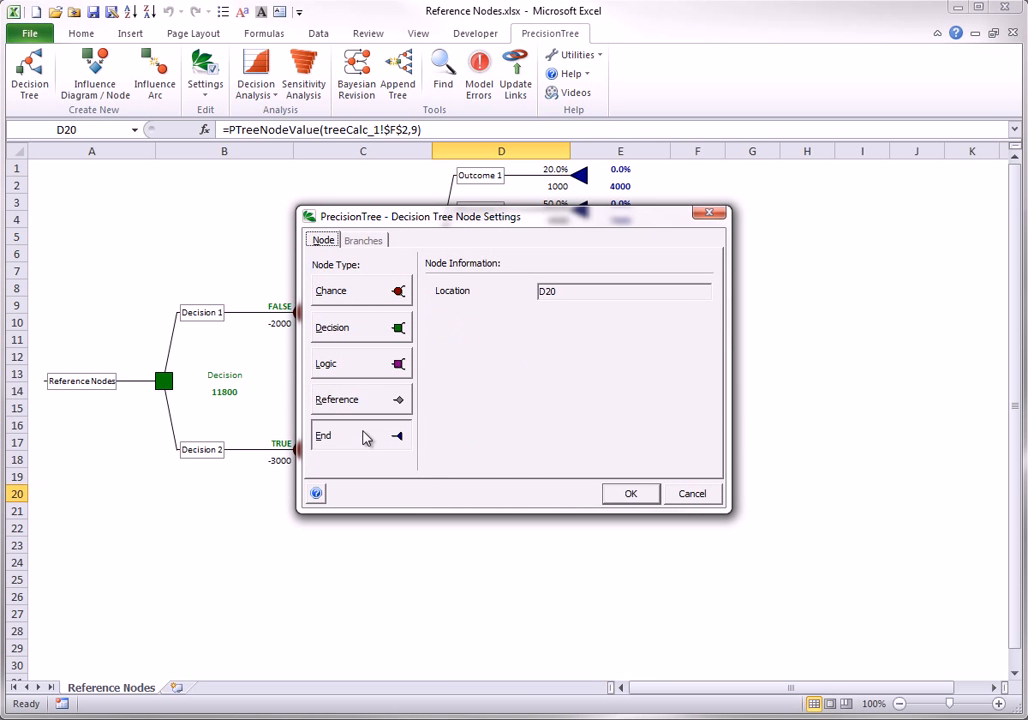
click(632, 493)
Copy the Chance 2 subtree and paste it onto the Good outcome end node under Decision 2.
click(441, 247)
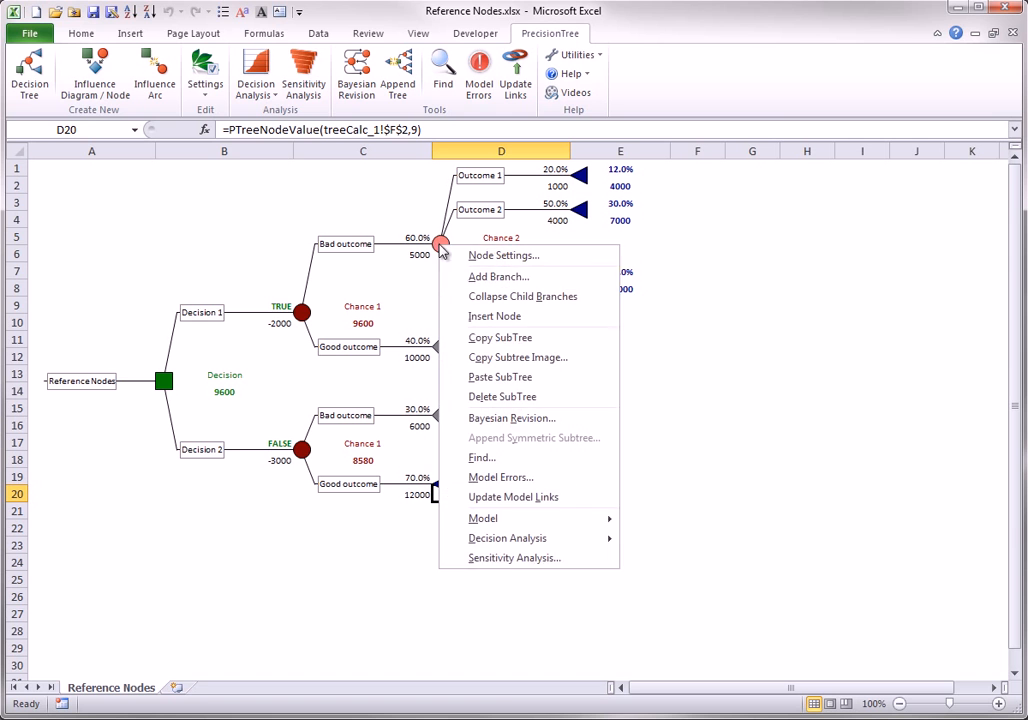
click(493, 337)
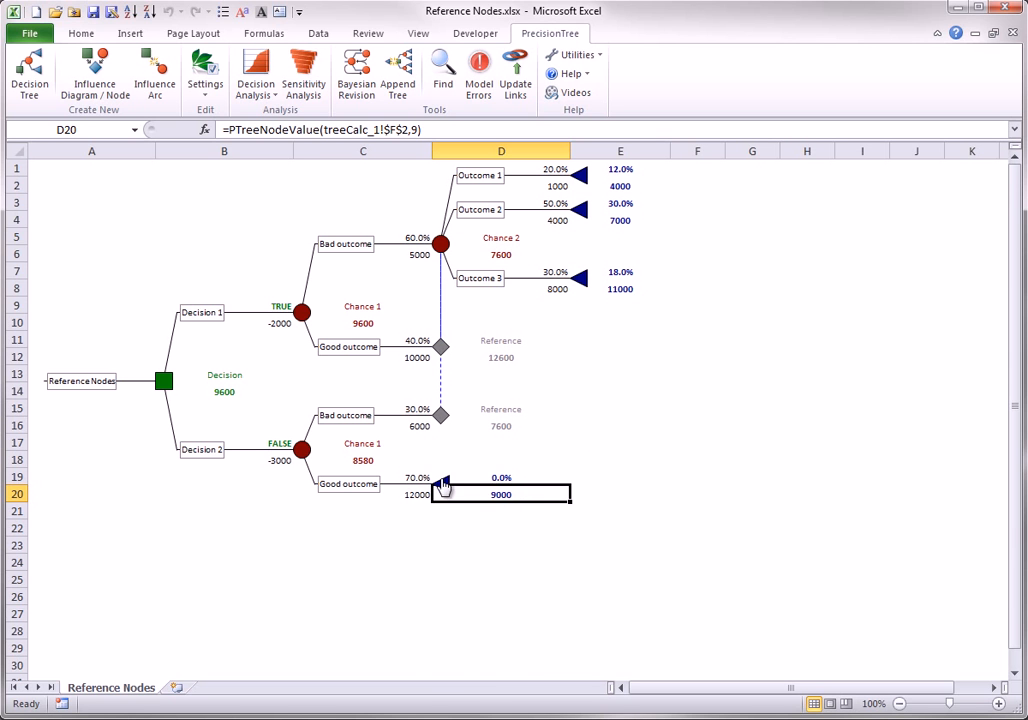
click(441, 485)
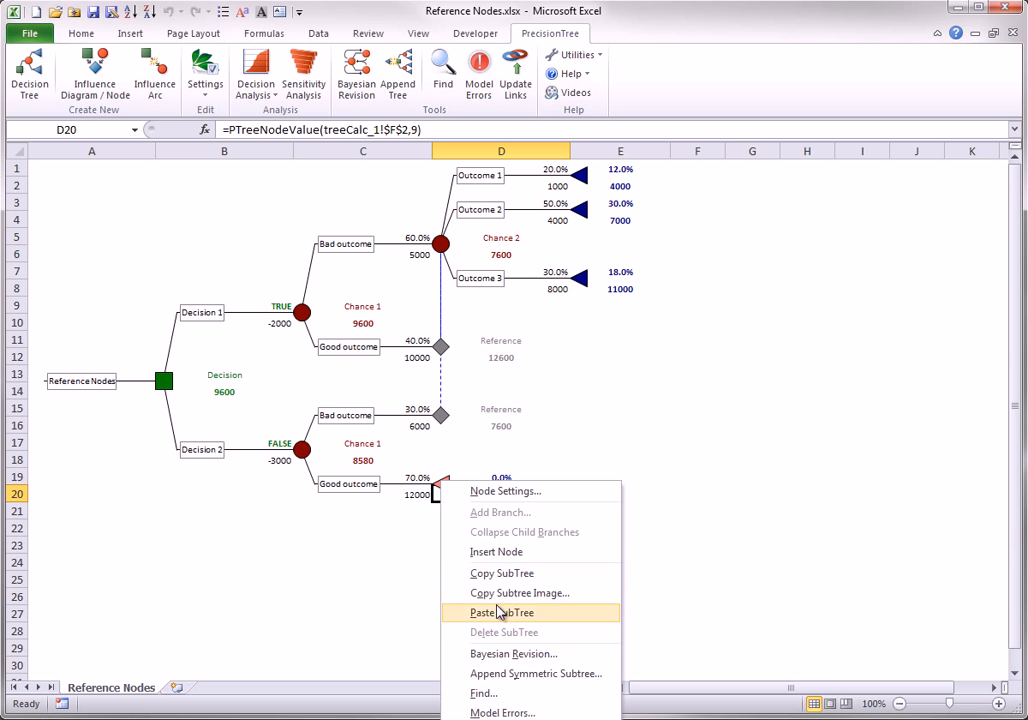
click(502, 612)
click(510, 435)
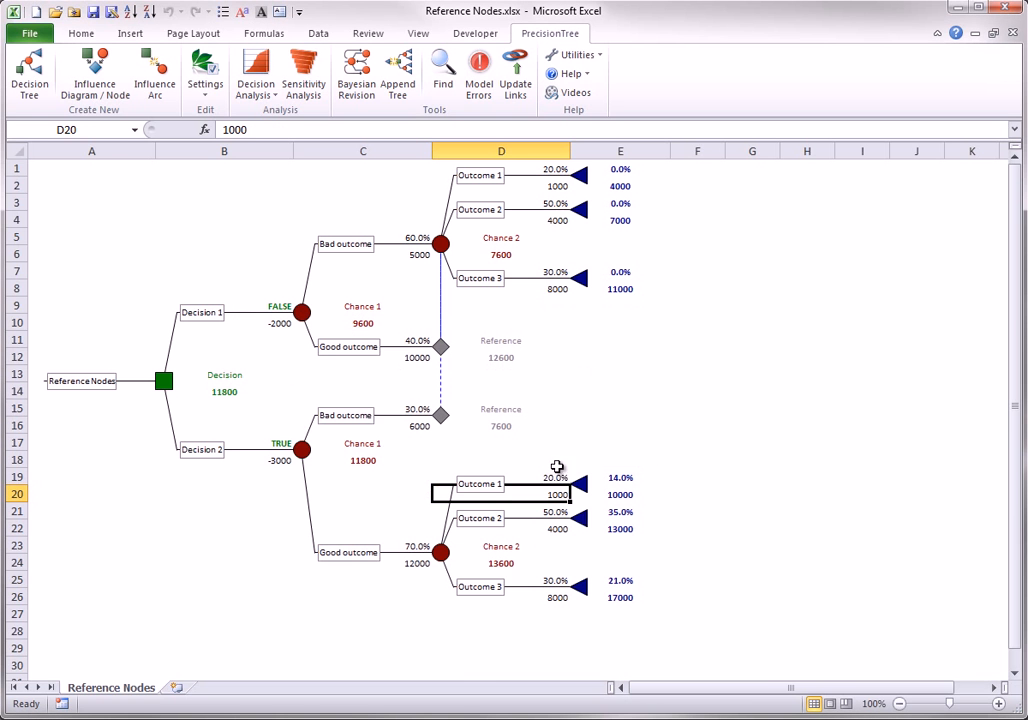